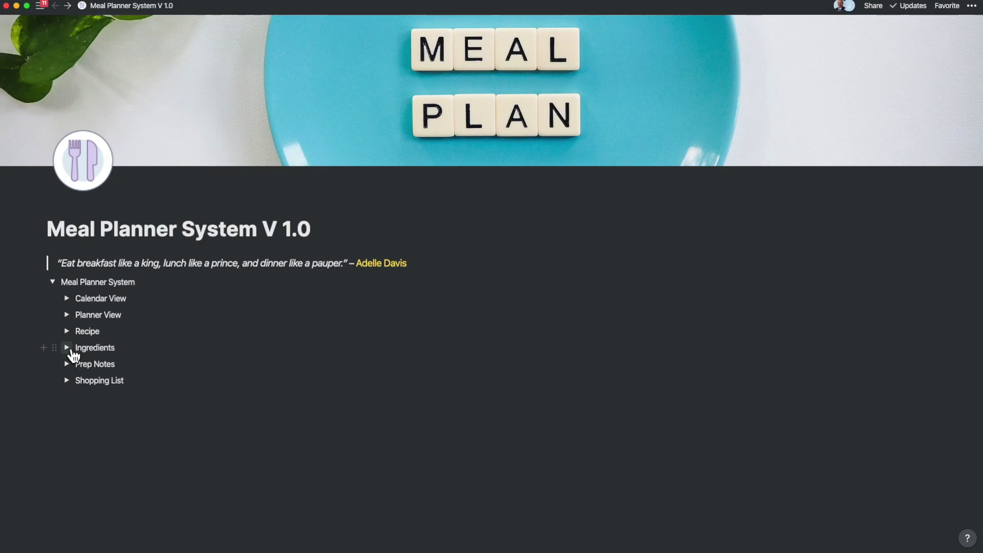
# Expand the Calendar View and Planner View sections of the meal planner page.
pyautogui.click(67, 348)
pyautogui.scroll(-4, 123, 364)
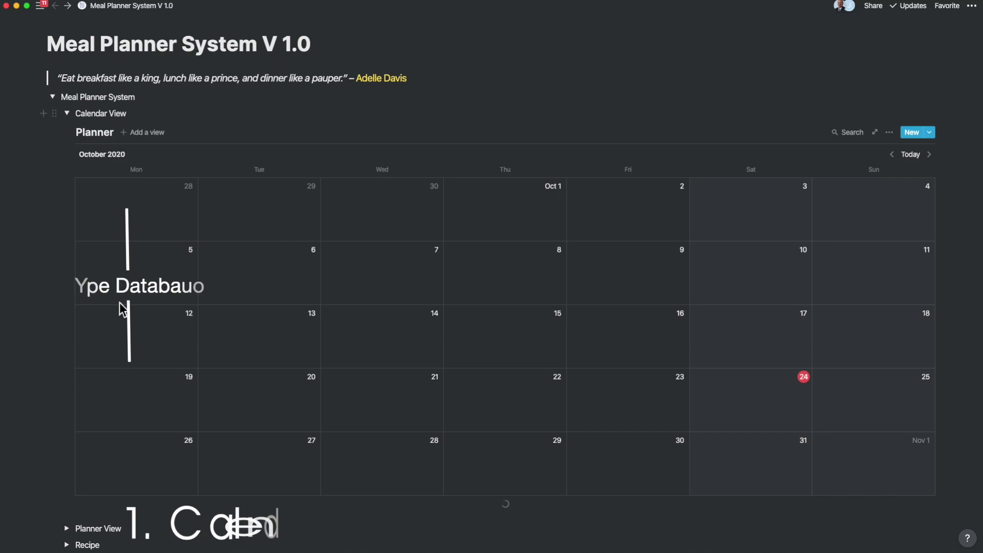
pyautogui.scroll(-1, 123, 307)
pyautogui.scroll(-2, 119, 302)
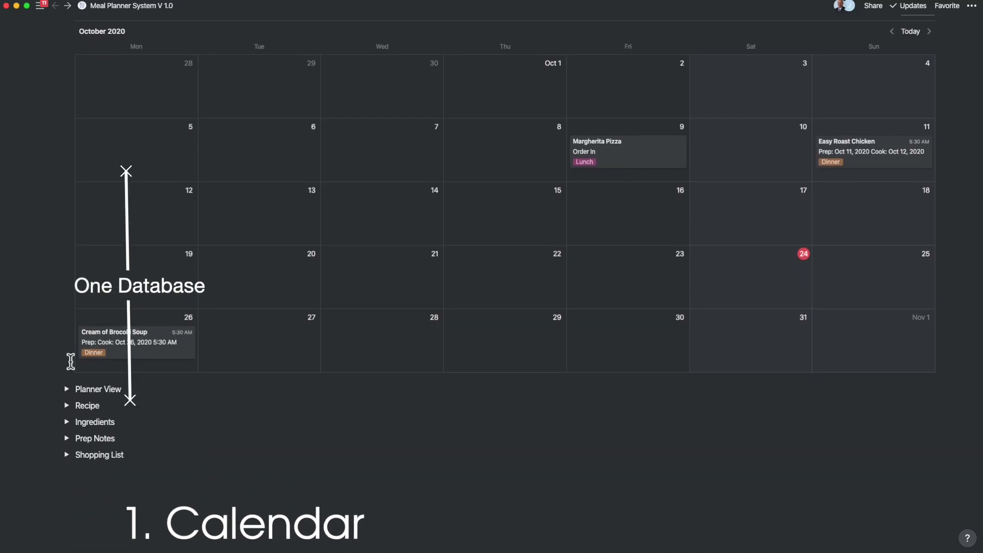
pyautogui.click(66, 388)
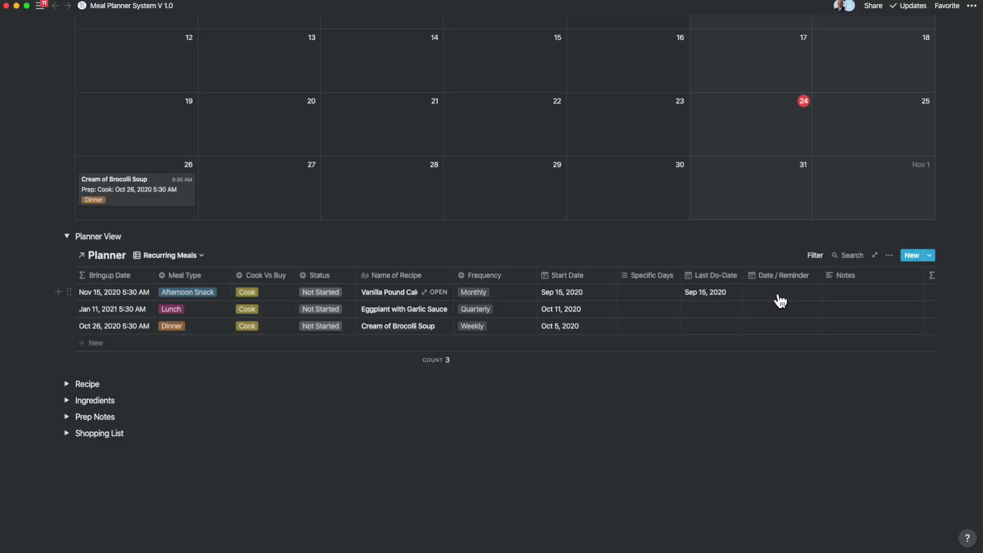
# Check the reminder date, Frequency, Meal Type and Cook Vs Buy fields of the Vanilla Pound Cake entry in Recurring Meals.
pyautogui.click(778, 301)
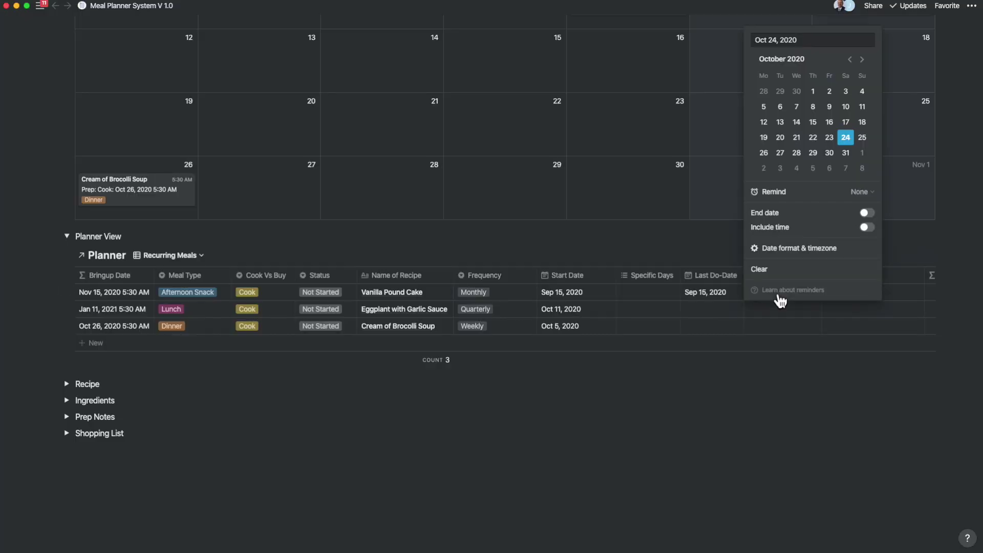
pyautogui.click(472, 293)
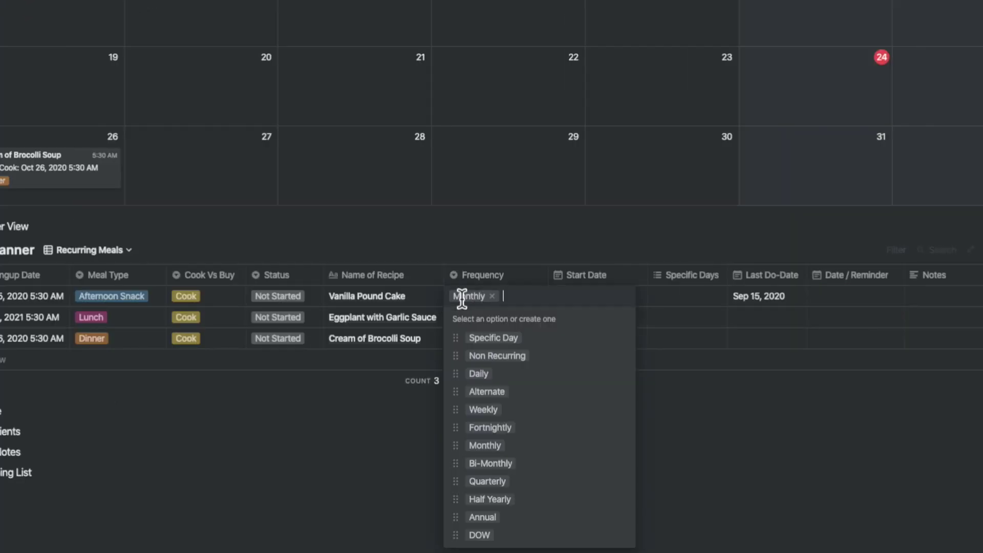
pyautogui.click(111, 297)
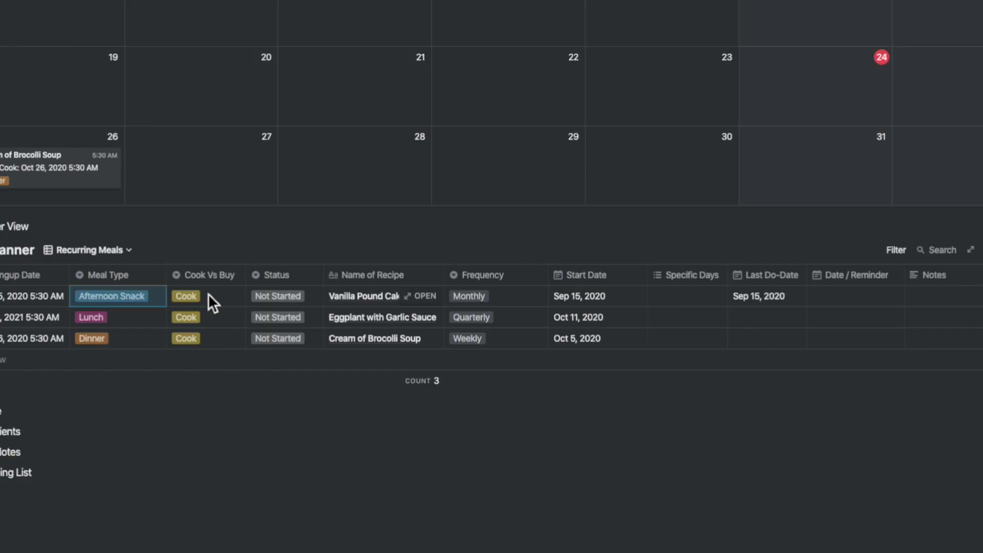
pyautogui.click(206, 294)
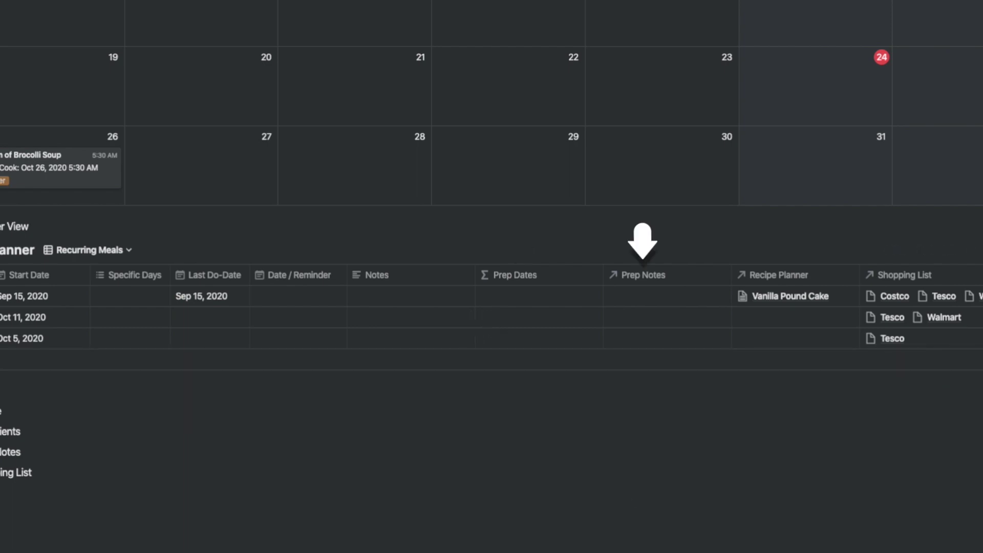
# Open the Vanilla Pound Cake recipe linked in the Recipe Planner column and review its page.
pyautogui.click(717, 295)
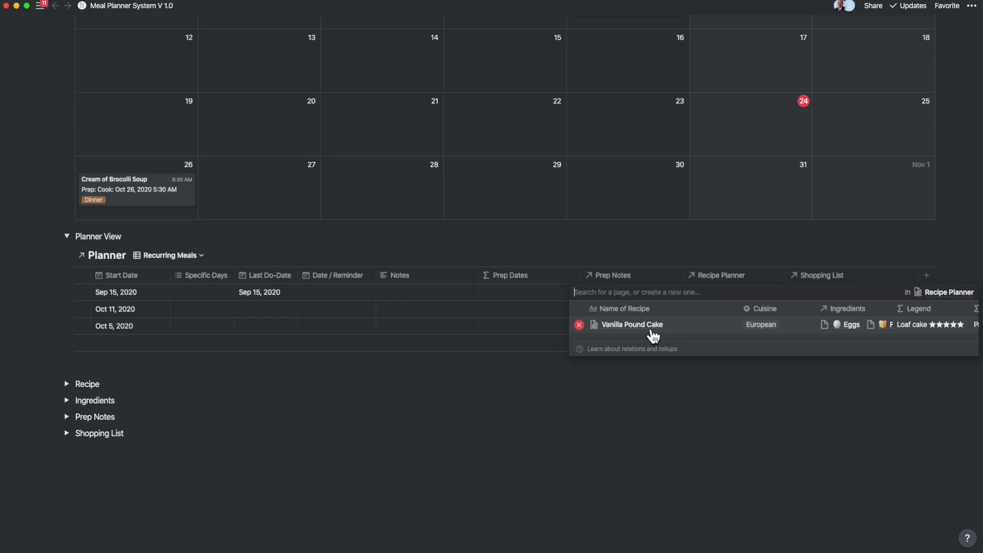
pyautogui.click(652, 333)
pyautogui.scroll(-15, 492, 369)
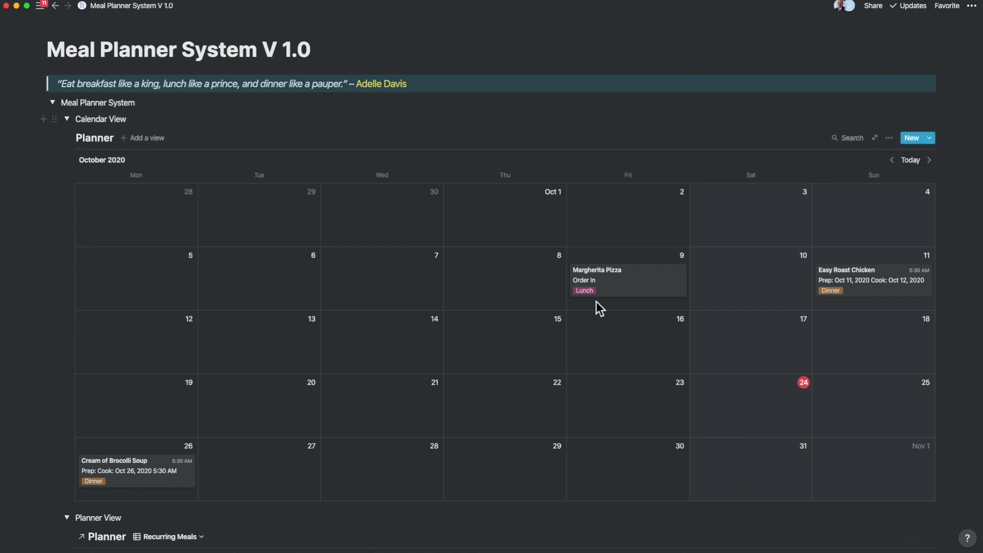
# Open the Margherita Pizza entry from the calendar, inspect its Date / Reminder field and close the entry.
pyautogui.click(597, 283)
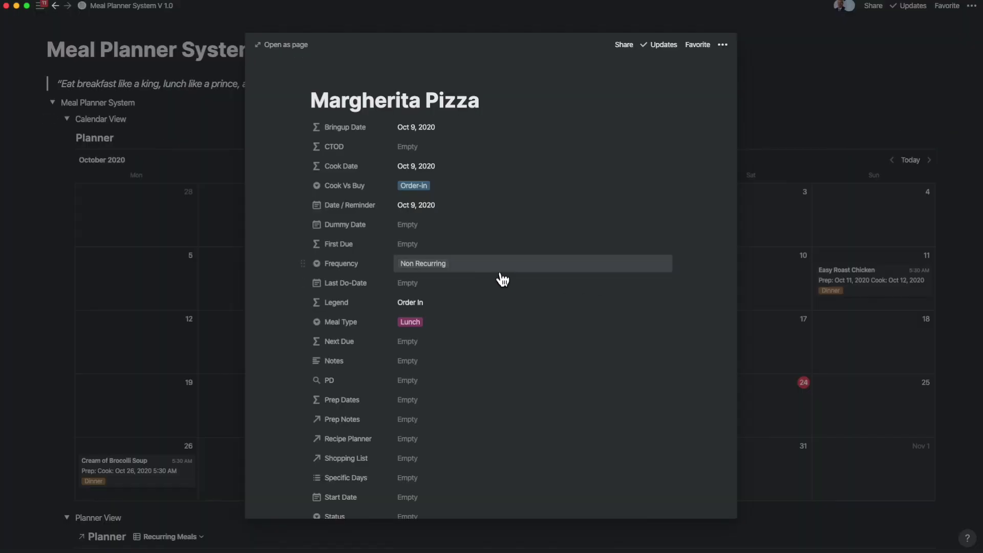
pyautogui.scroll(-2, 419, 191)
pyautogui.click(415, 105)
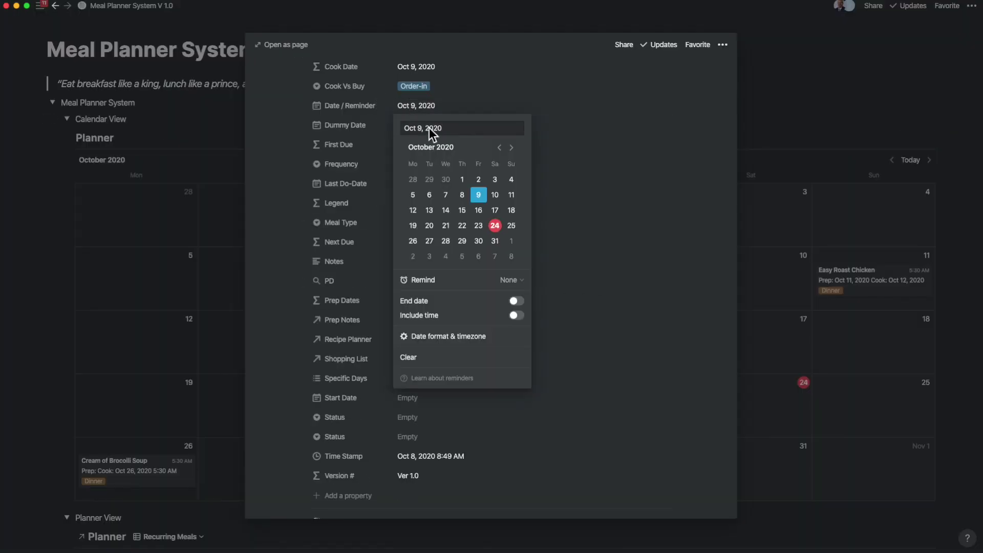
pyautogui.click(519, 231)
pyautogui.click(623, 219)
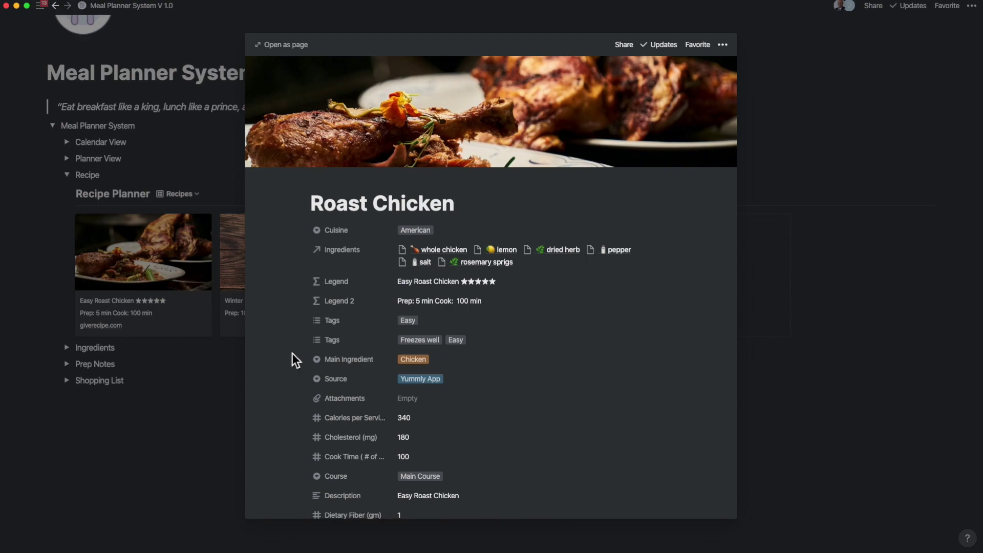
# Review the Roast Chicken recipe page, from its properties down to the Ingredients and Directions sections.
pyautogui.scroll(-5, 296, 360)
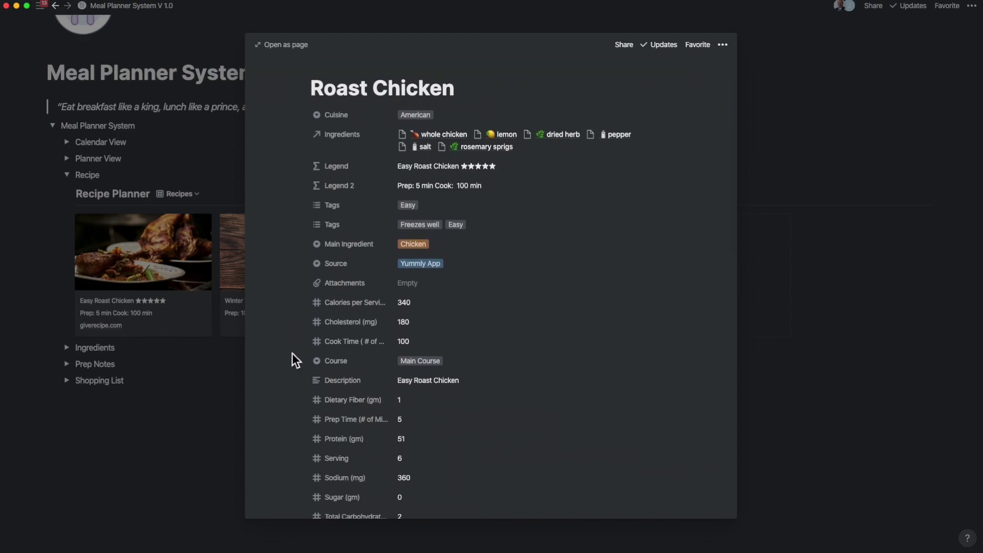
pyautogui.scroll(-4, 296, 360)
pyautogui.scroll(-5, 296, 360)
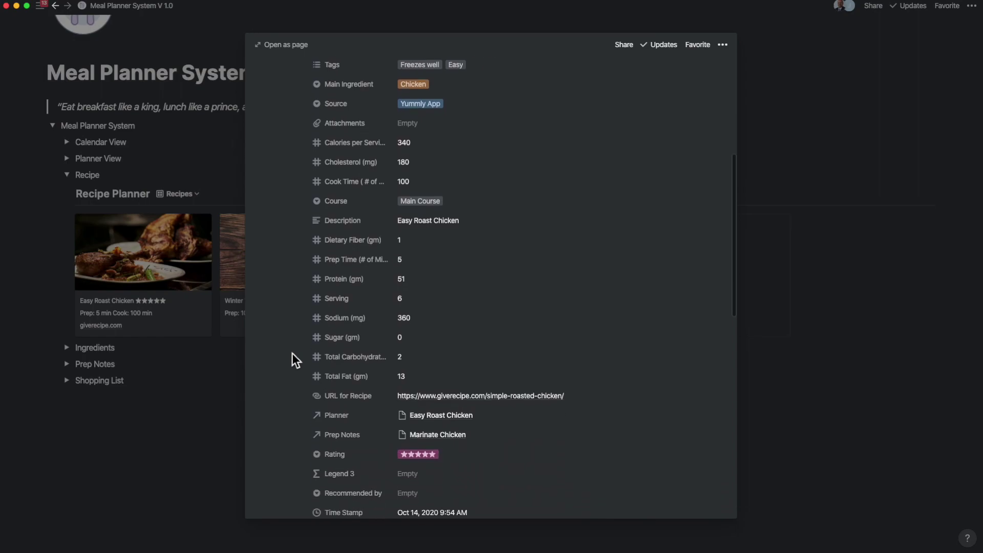
pyautogui.scroll(-5, 296, 360)
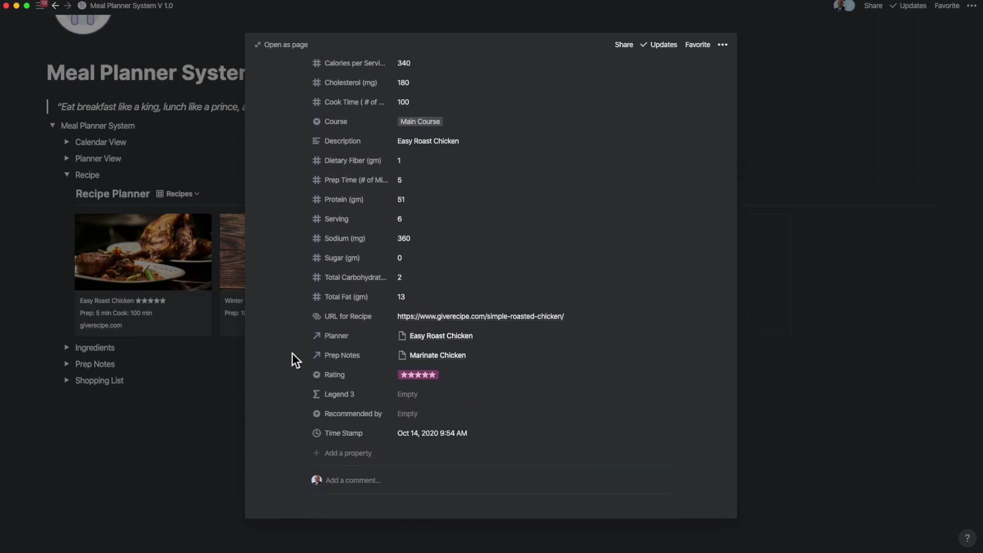
pyautogui.scroll(-10, 296, 360)
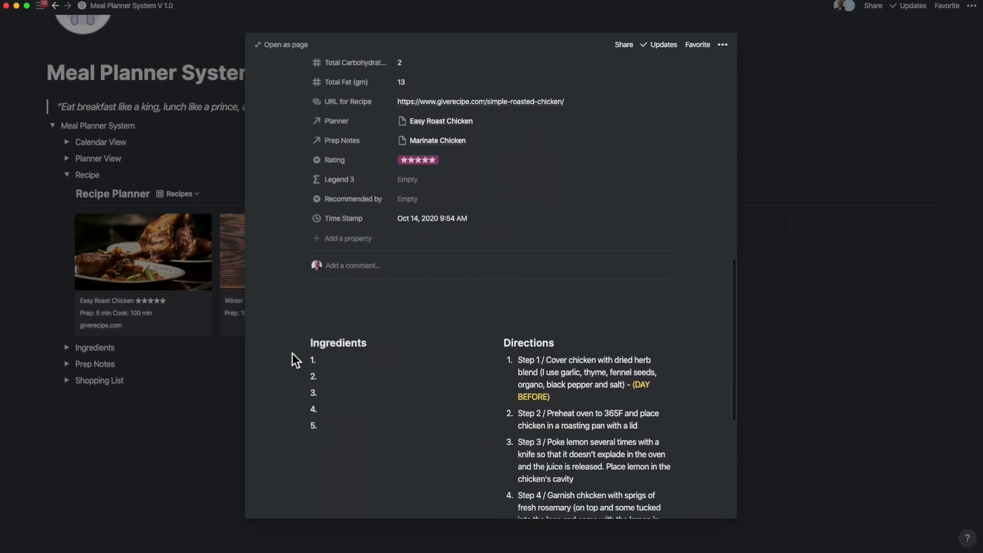
pyautogui.scroll(-5, 296, 360)
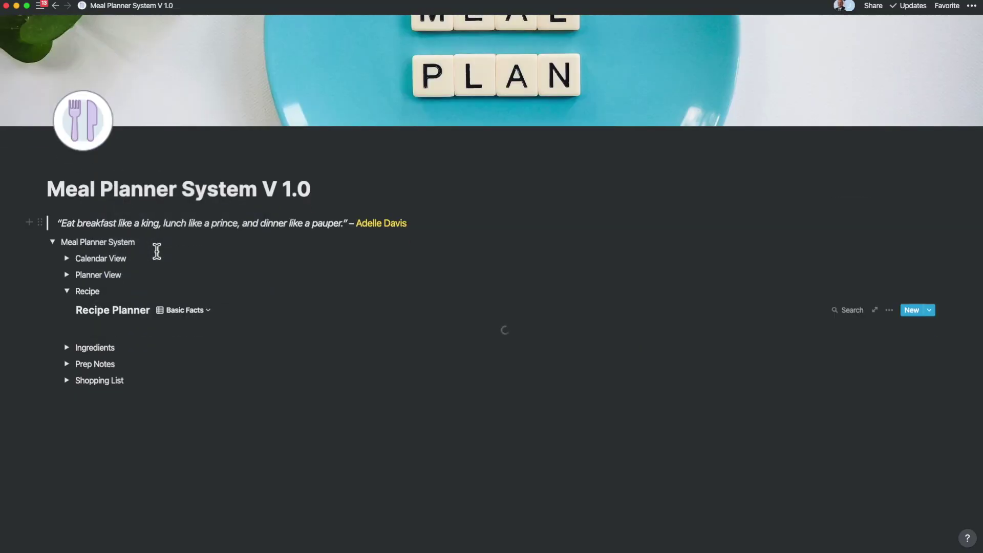
# Examine the columns of the Recipe Planner's Basic Facts view through to the linked Ingredients.
pyautogui.scroll(-5, 282, 276)
pyautogui.hscroll(4, 281, 277)
pyautogui.scroll(2, 285, 277)
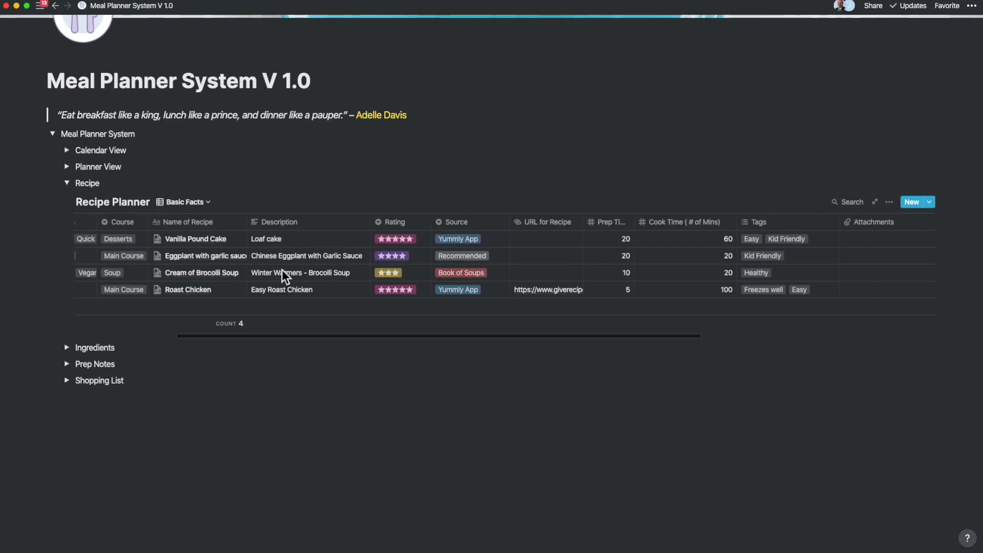
pyautogui.hscroll(7, 286, 277)
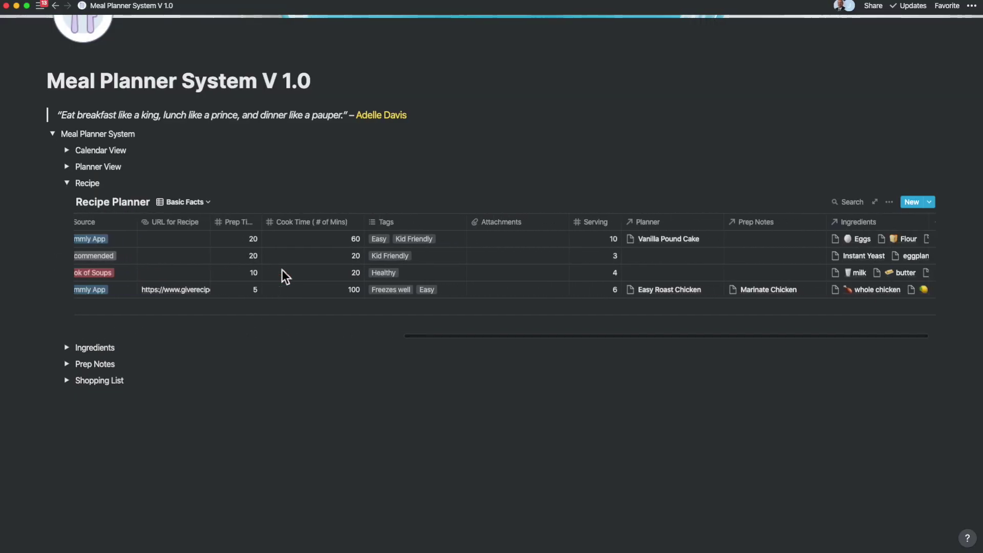
# Switch the Recipe Planner to the Nutrition Facts (Per Serving) view and look over its columns.
pyautogui.click(187, 202)
pyautogui.click(182, 265)
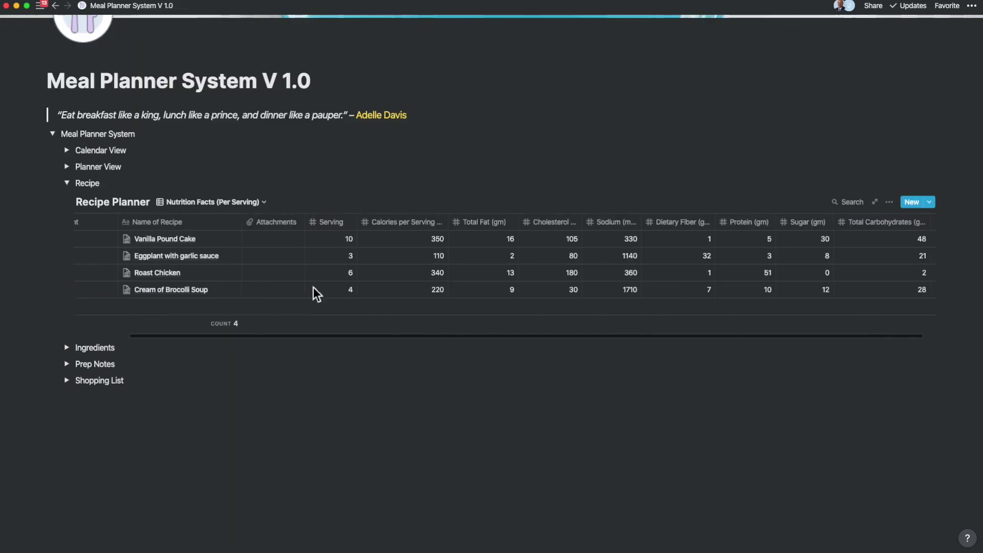
pyautogui.hscroll(1, 317, 294)
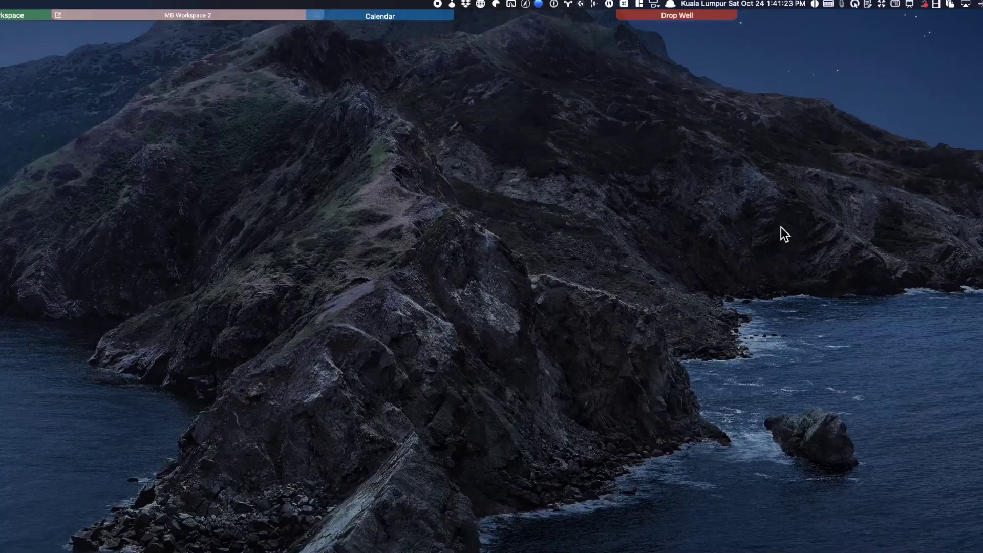
# Use TextSniper to capture the ingredient lines from 500g carrots to 5 sprigs of fresh thyme in the Jamie Oliver recipe.
pyautogui.click(882, 4)
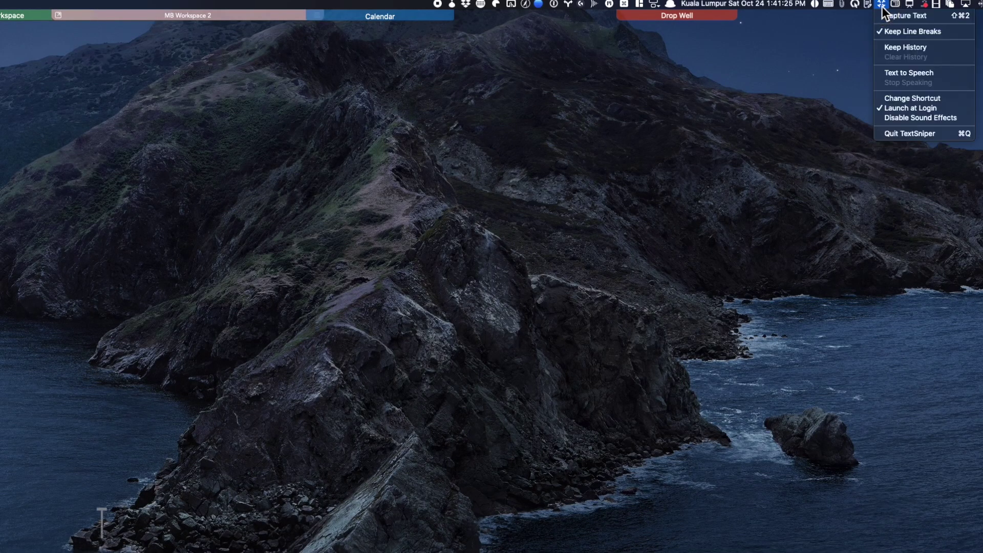
pyautogui.click(890, 16)
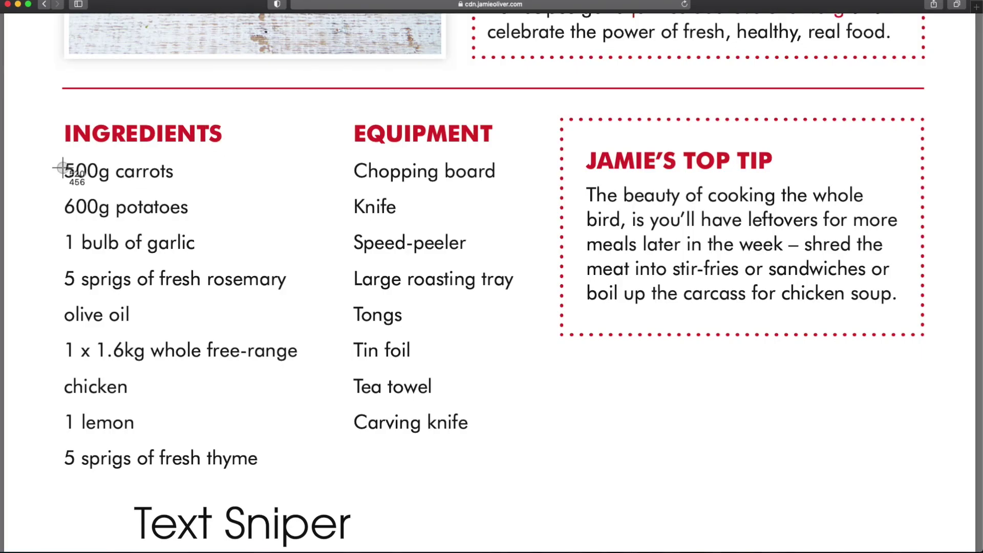
pyautogui.moveTo(54, 158); pyautogui.dragTo(321, 489)
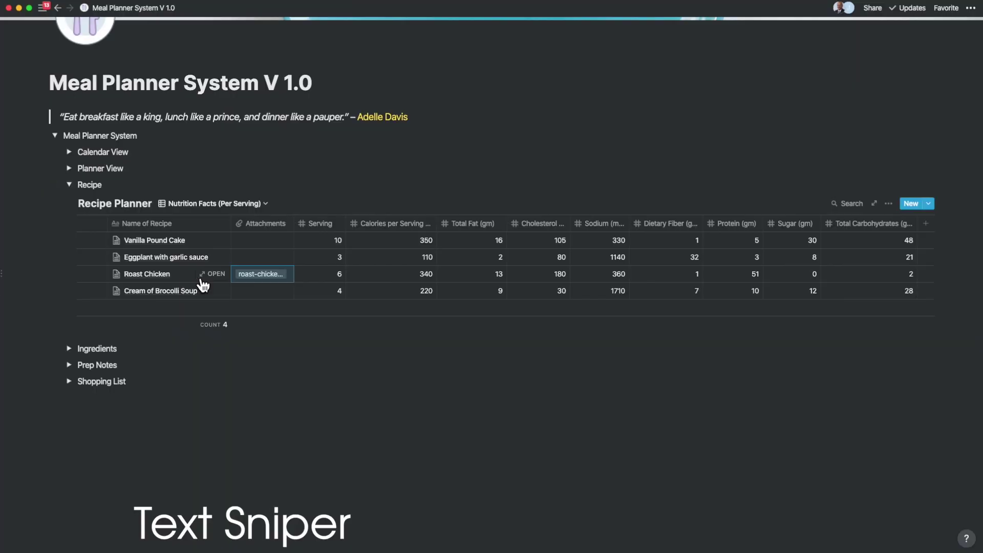
# Open the Roast Chicken recipe in the Recipe Planner and paste the captured ingredient list under its Ingredients heading.
pyautogui.click(204, 275)
pyautogui.scroll(-5, 379, 324)
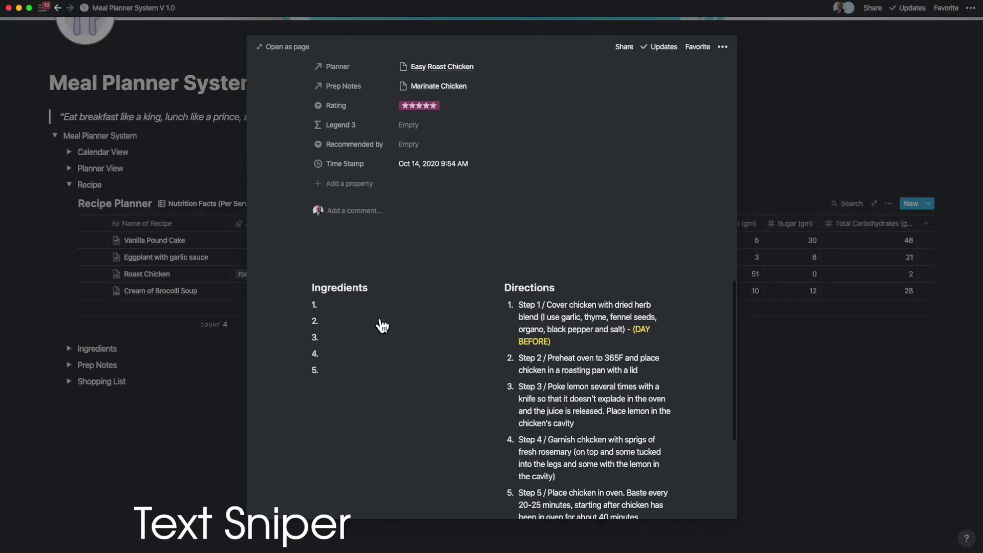
pyautogui.click(330, 305)
pyautogui.write('500g carrots 500g potatoes bulb of garlic 5 sprigs of fresh rosemary olive oil x 1.6kg whole free-range chicken lemon 5 sprigs of fresh thyme')
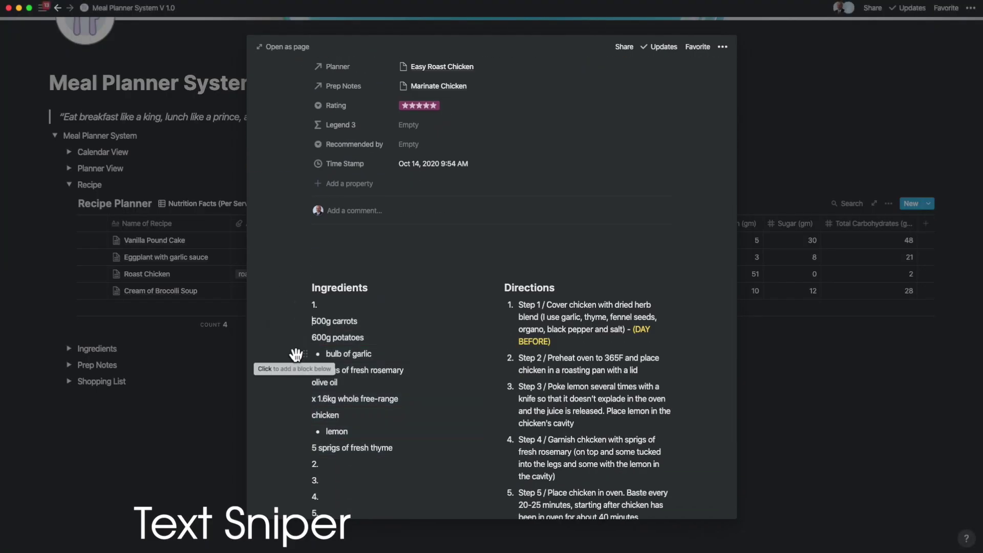
# Number the carrots, potatoes and bulb of garlic lines 1 to 3, removing the garlic bullet and keeping each on its own line.
pyautogui.click(313, 321)
pyautogui.write('2.')
pyautogui.click(326, 338)
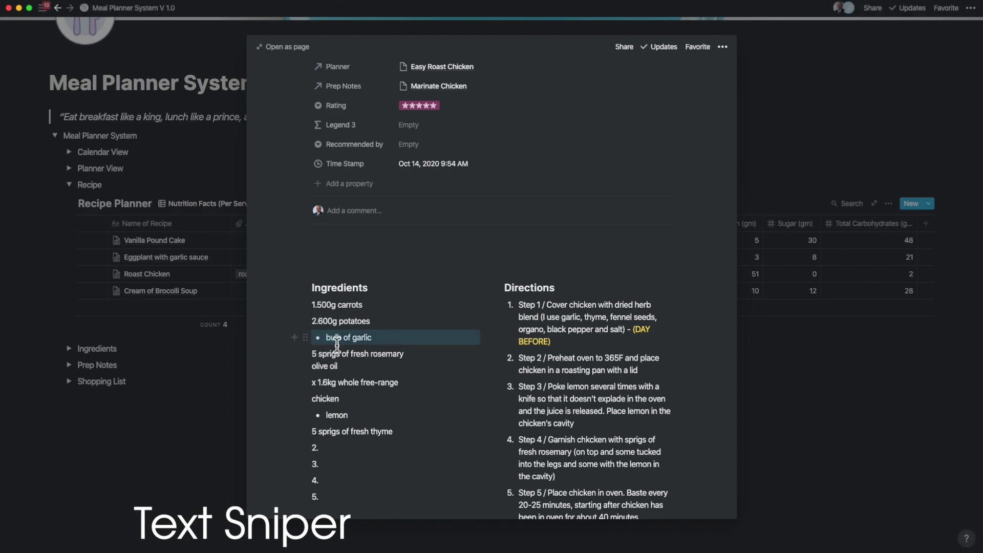
pyautogui.press('BackSpace')
pyautogui.press('BackSpace')
pyautogui.write('3.bulb of garlic')
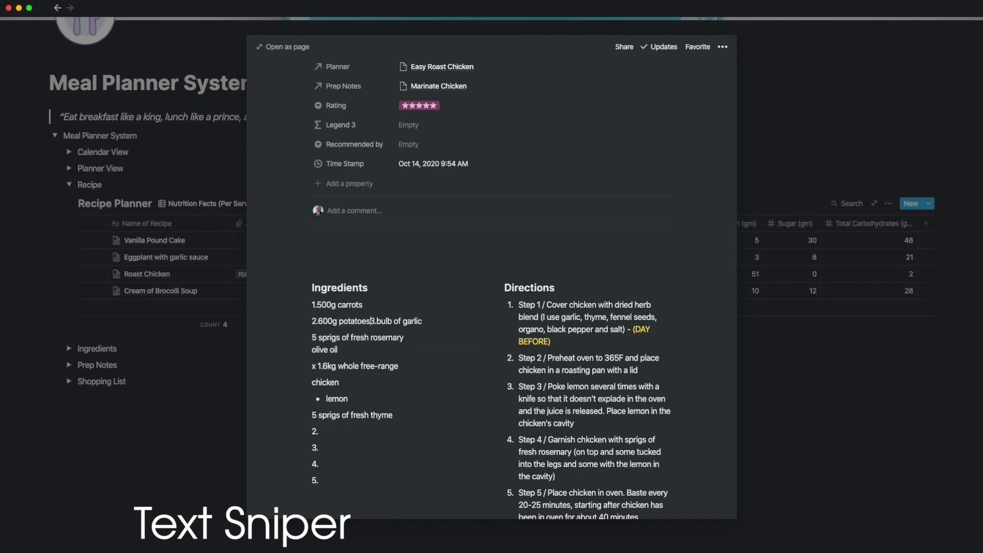
pyautogui.press('Left')
pyautogui.press('Left')
pyautogui.press('Return')
# Number the rosemary, olive oil and whole free-range chicken lines 4, 5 and 6, removing the stray x before 1.6kg.
pyautogui.click(313, 354)
pyautogui.write('4.')
pyautogui.click(312, 366)
pyautogui.write('5.')
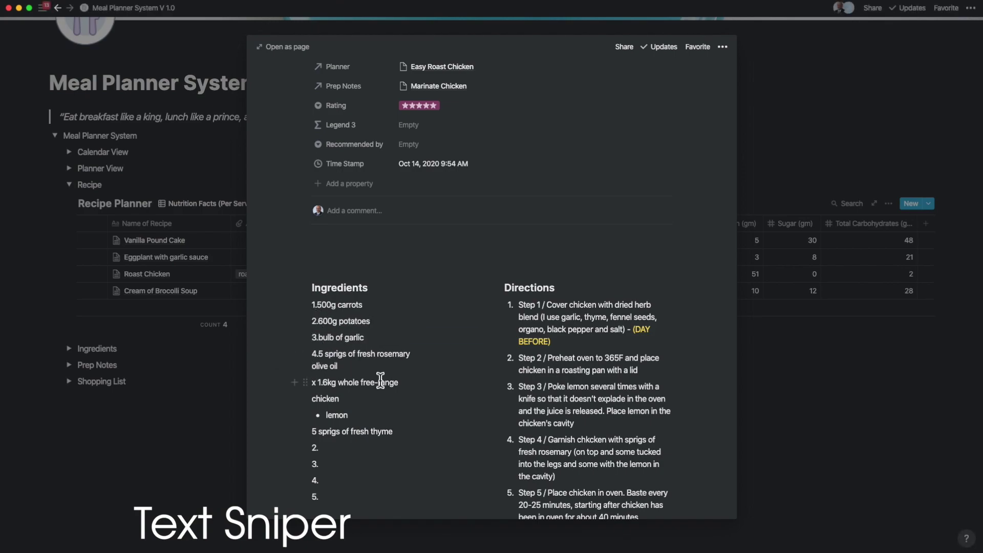
pyautogui.press('Down')
pyautogui.press('BackSpace')
pyautogui.press('BackSpace')
pyautogui.write('6.')
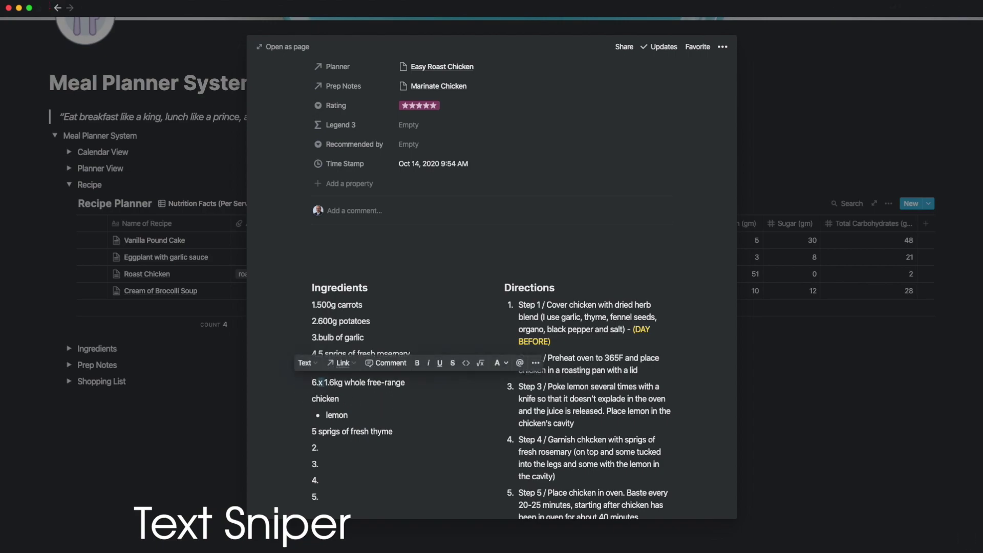
# Replace the lemon line's bullet with number 7 and number the fresh thyme line 8.
pyautogui.click(325, 420)
pyautogui.press('BackSpace')
pyautogui.write('7.')
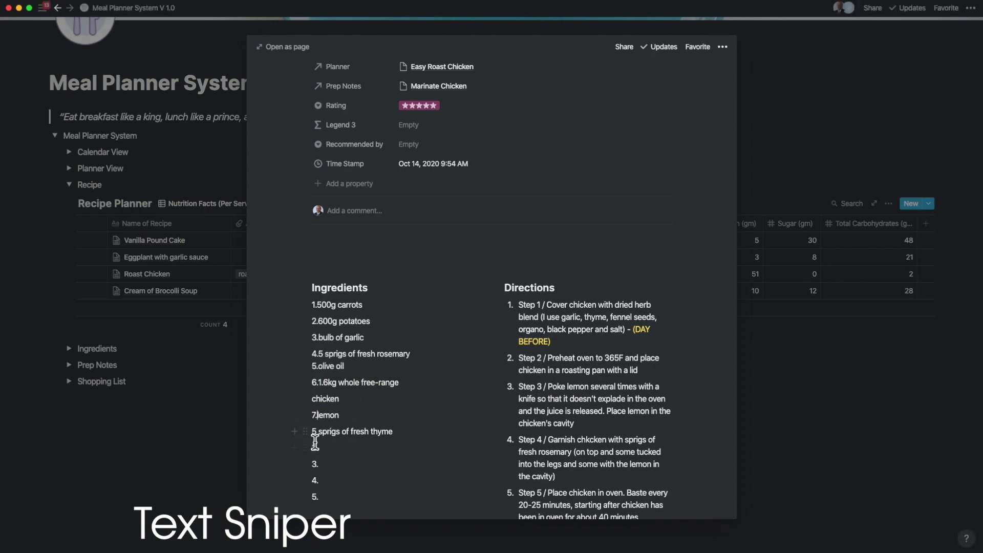
pyautogui.click(312, 431)
pyautogui.write('8.')
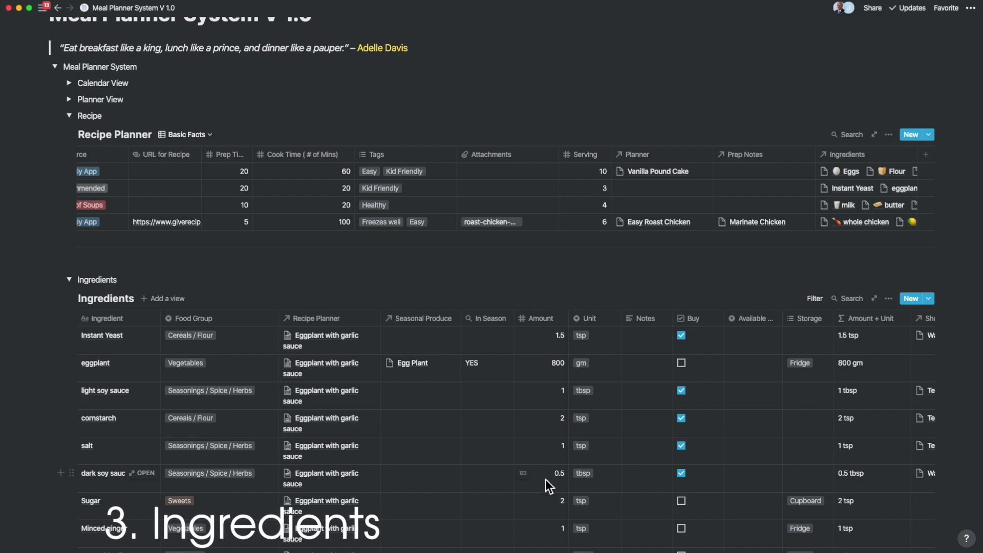
# Review the Ingredients table and the Seasonal Produce table with its monthly availability.
pyautogui.scroll(-4, 546, 479)
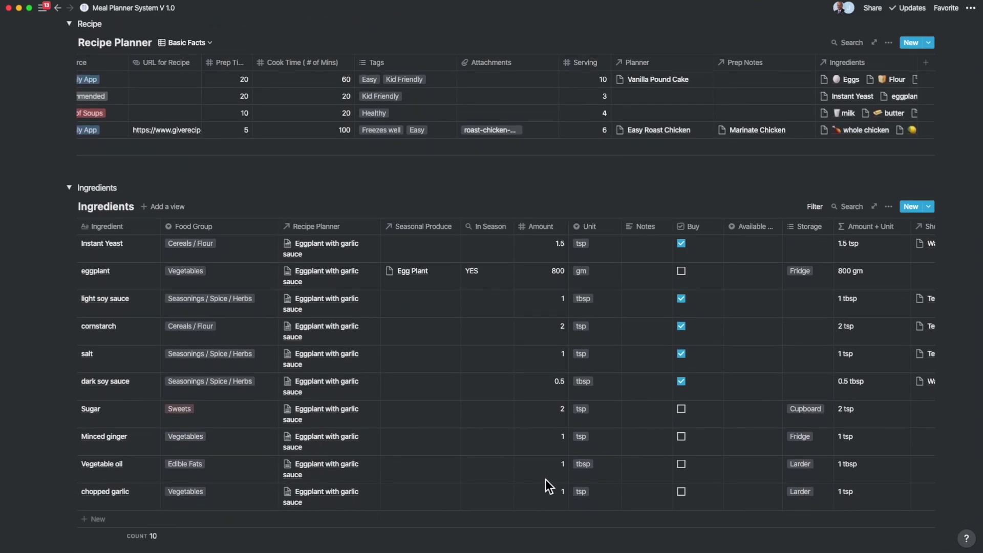
pyautogui.scroll(-6, 545, 479)
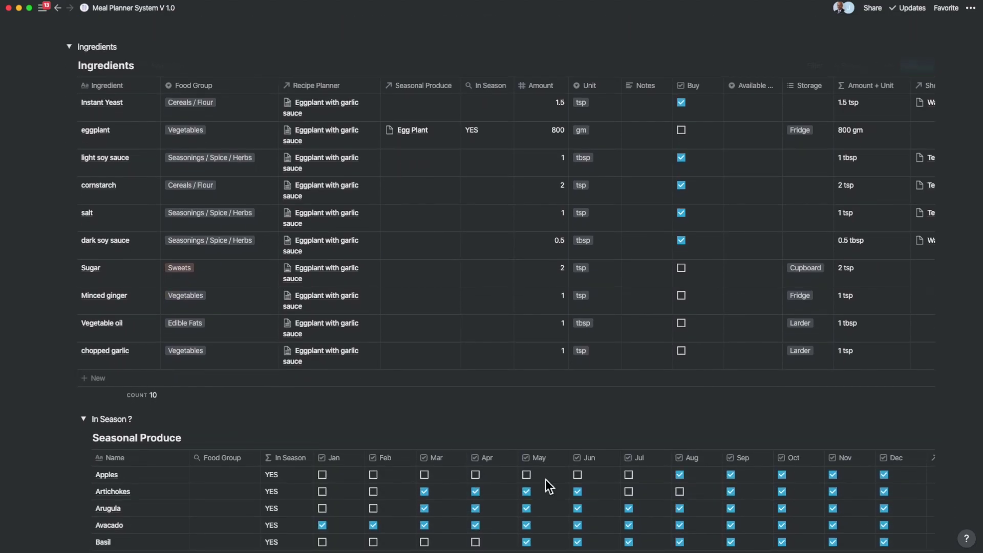
pyautogui.scroll(-5, 545, 479)
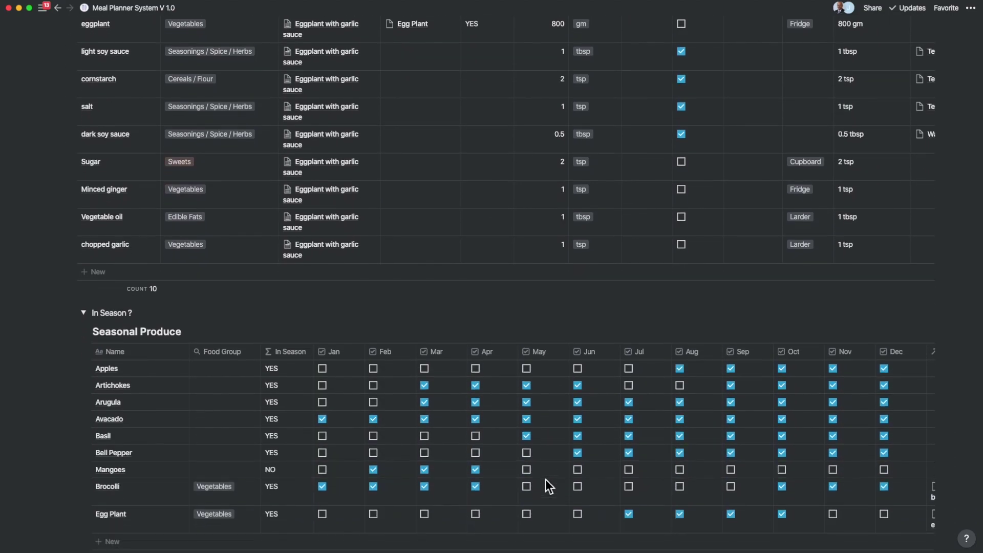
# Examine the Seasonal Produce table across all its columns, from the monthly availability to the linked Ingredients and Time Stamp.
pyautogui.scroll(-4, 545, 479)
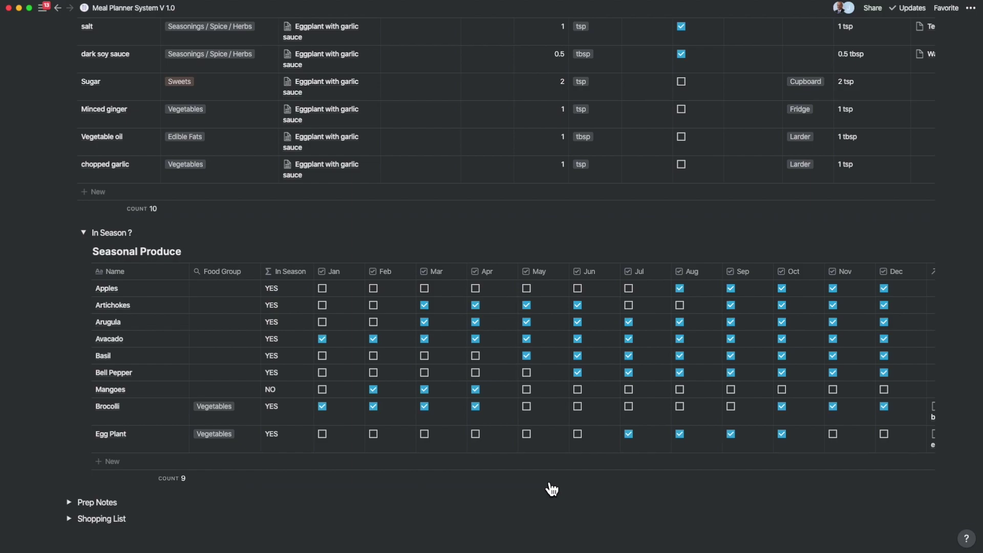
pyautogui.scroll(4, 551, 489)
pyautogui.scroll(2, 550, 486)
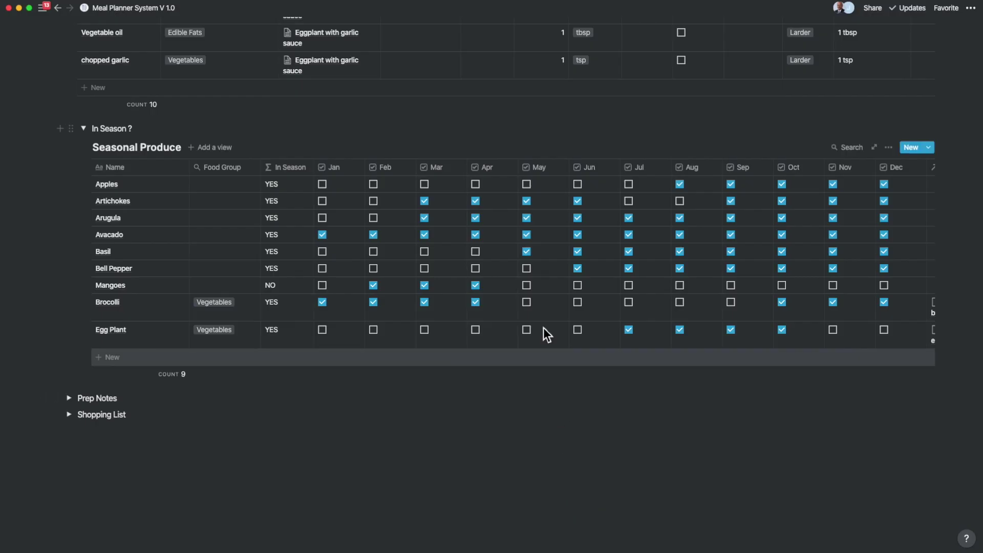
pyautogui.hscroll(3, 543, 335)
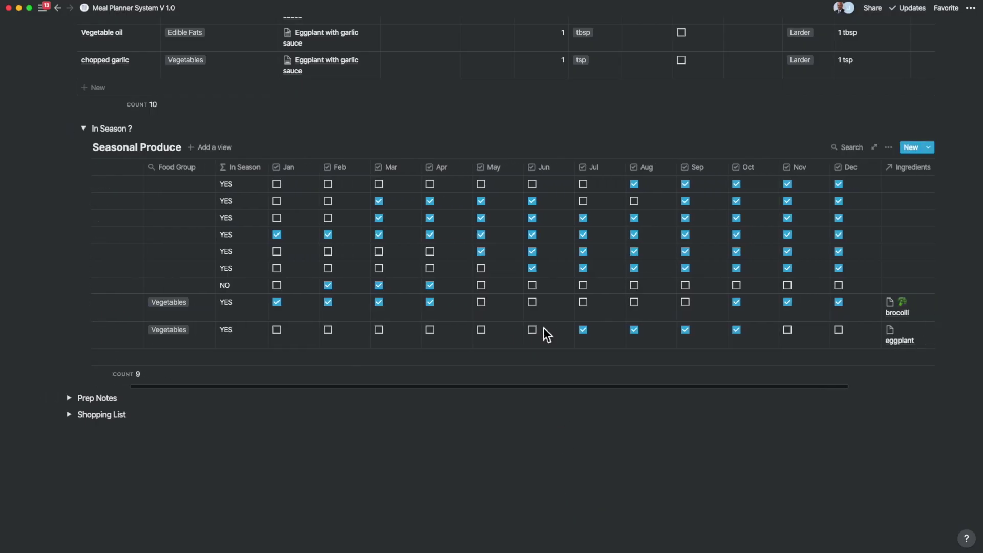
pyautogui.hscroll(3, 544, 329)
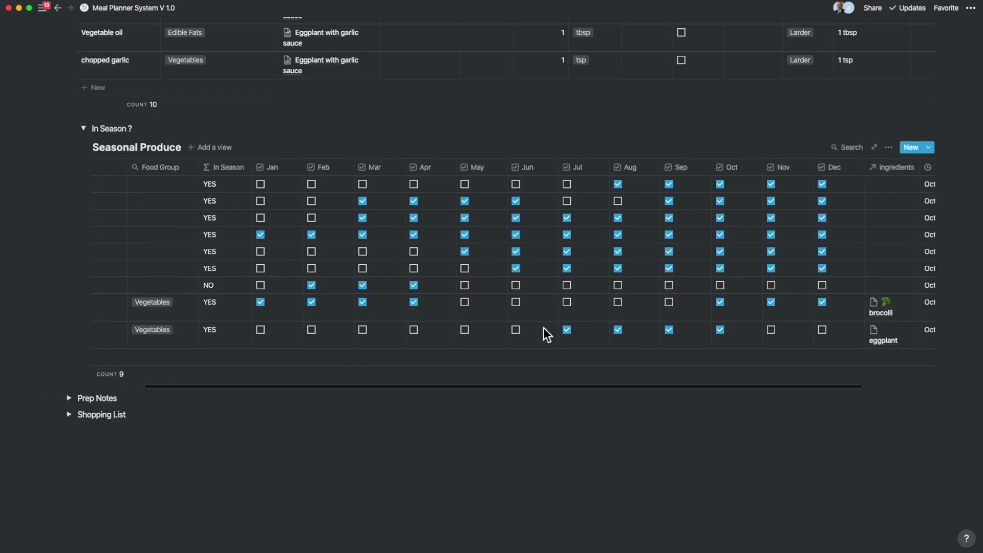
pyautogui.hscroll(2, 542, 328)
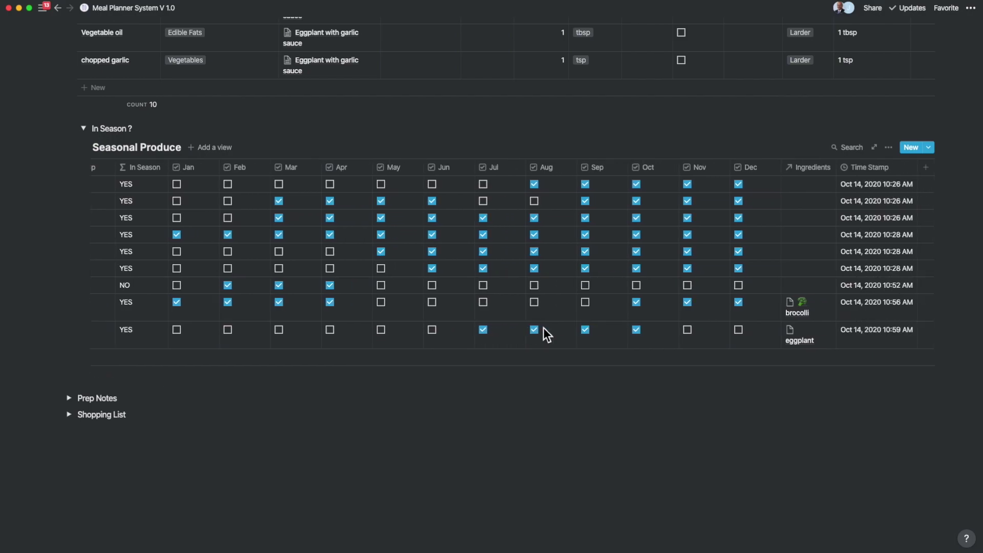
pyautogui.hscroll(-5, 542, 328)
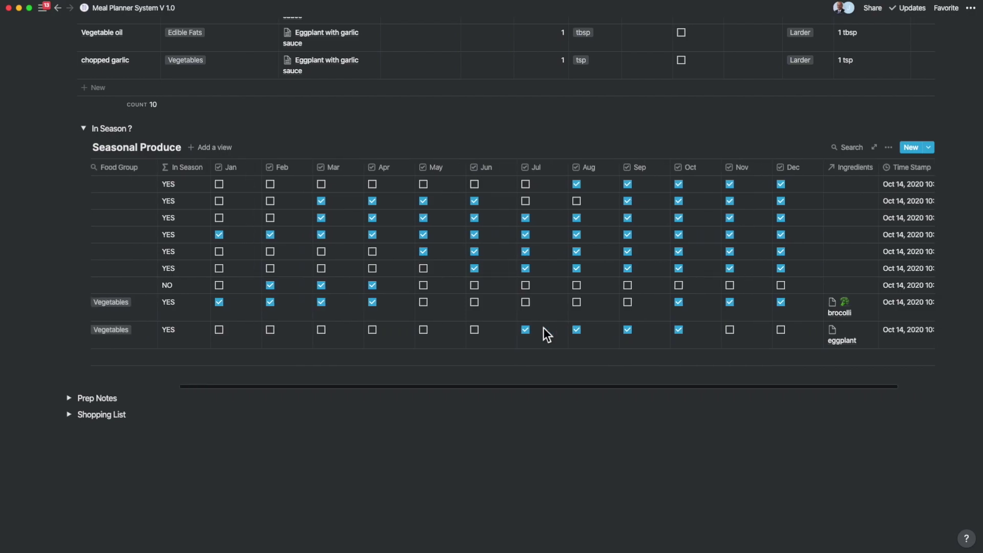
pyautogui.hscroll(-3, 542, 328)
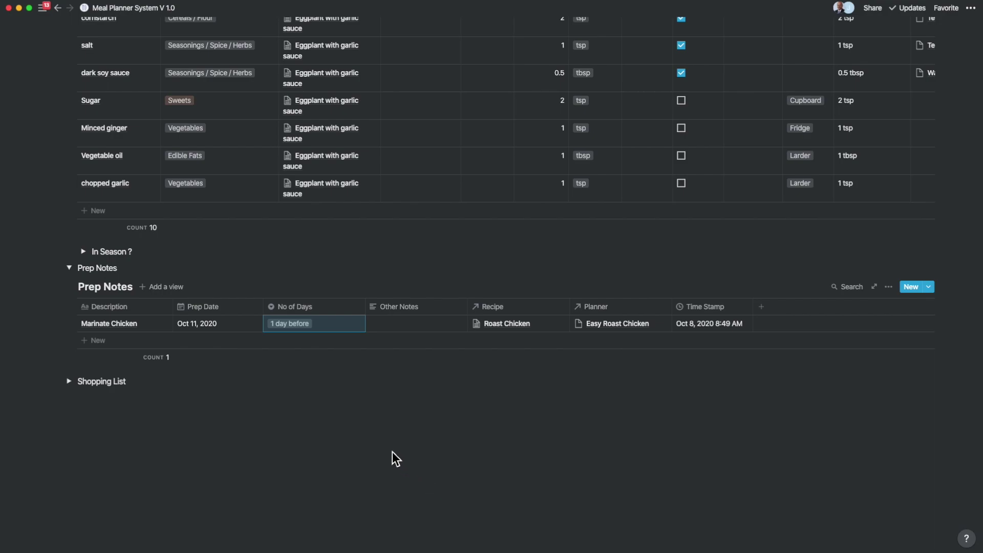
# Review the available No of Days options for the Marinate Chicken entry in the Prep Notes table.
pyautogui.click(301, 326)
pyautogui.scroll(-3, 389, 430)
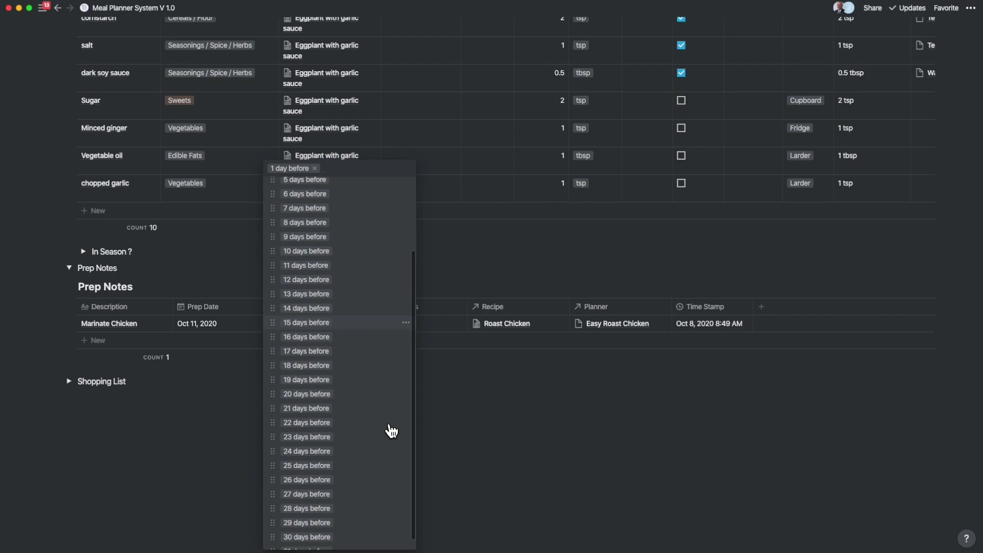
pyautogui.scroll(-1, 392, 431)
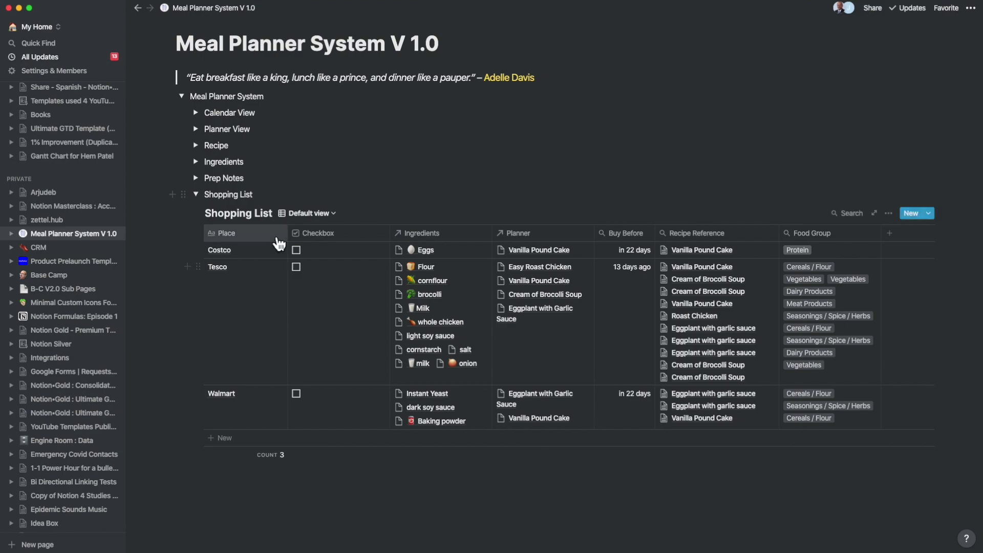
# Switch the Shopping List database from its default view to the Shopping List view and open the Tesco entry.
pyautogui.click(297, 213)
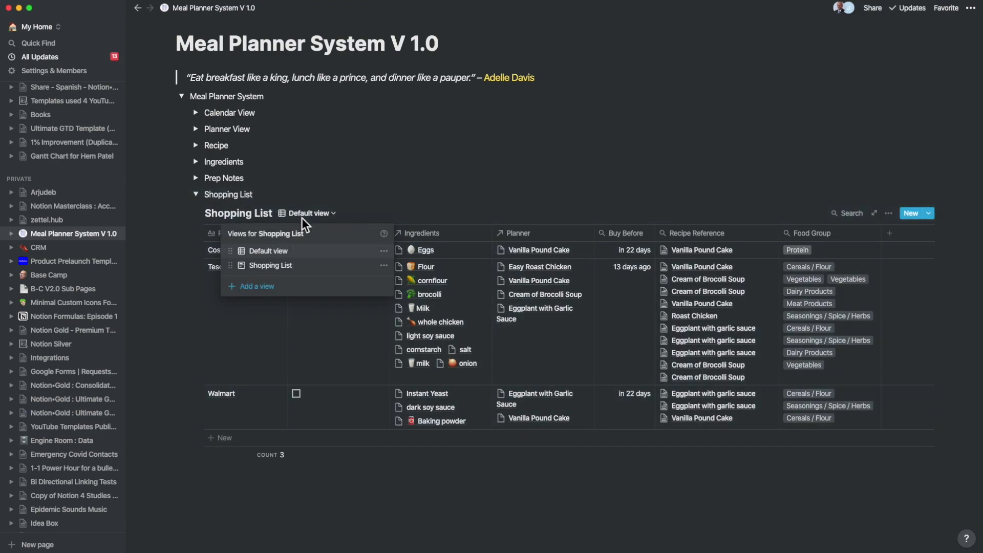
pyautogui.click(271, 265)
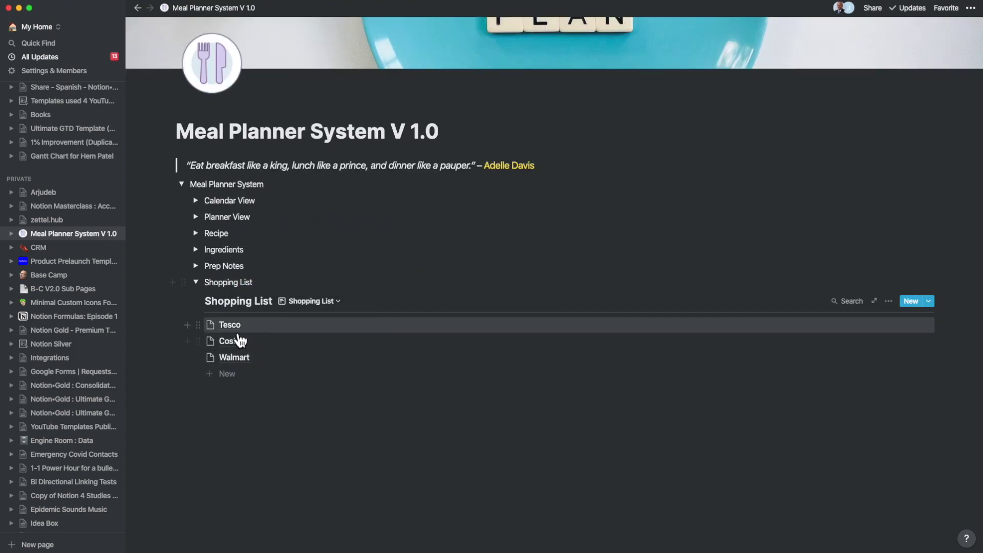
pyautogui.click(231, 324)
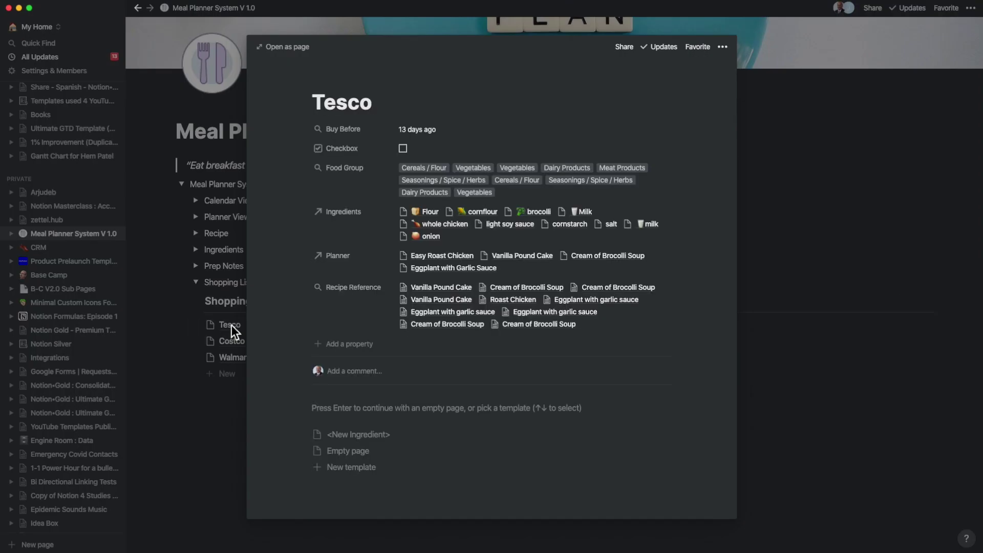